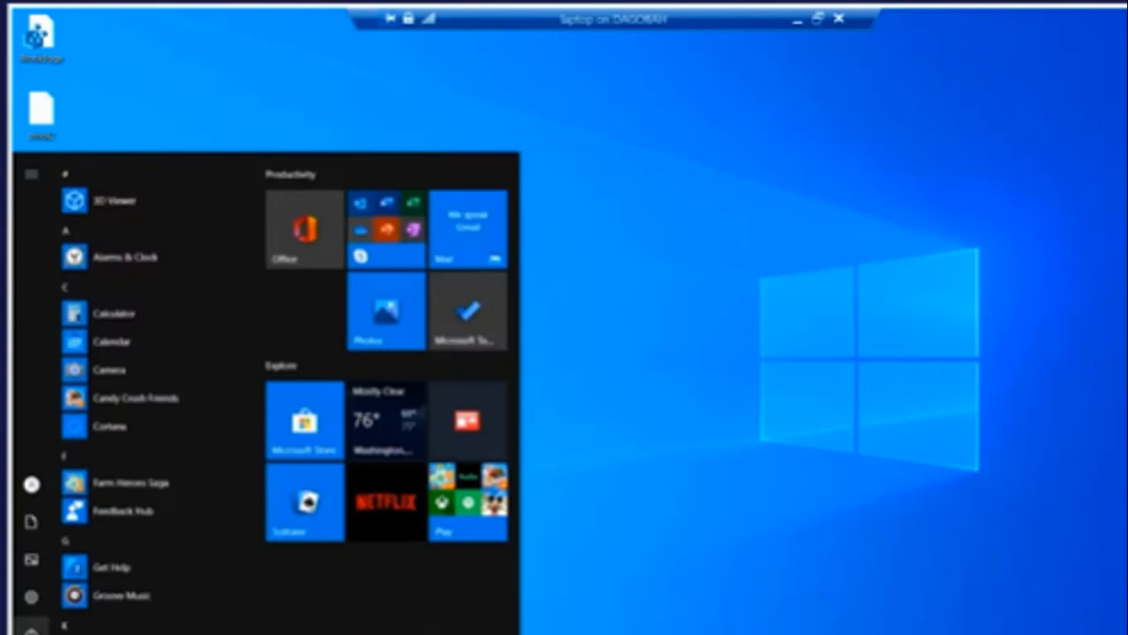
# Launch Windows Settings from the Start menu and scroll its home page to find Update & Security
pyautogui.moveTo(36, 632)
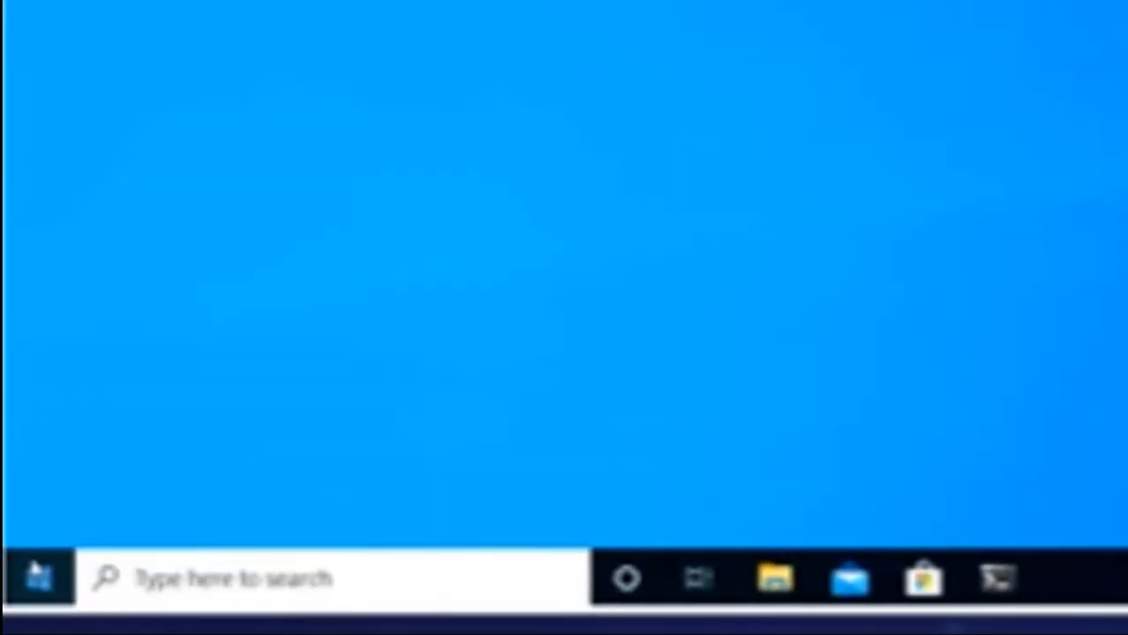
pyautogui.click(37, 573)
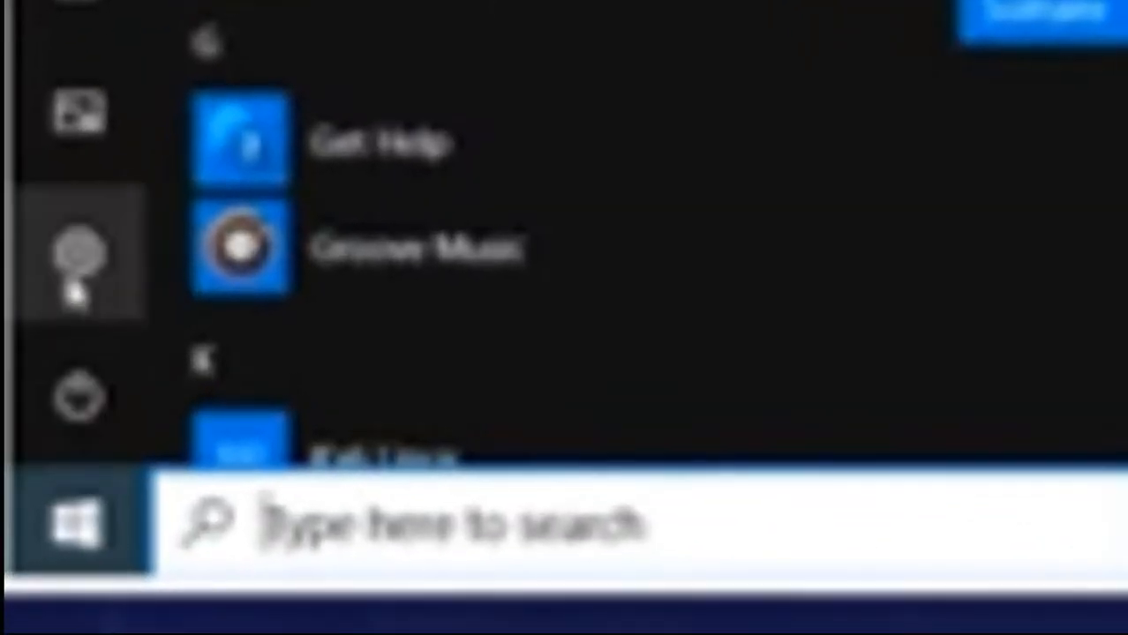
pyautogui.click(75, 292)
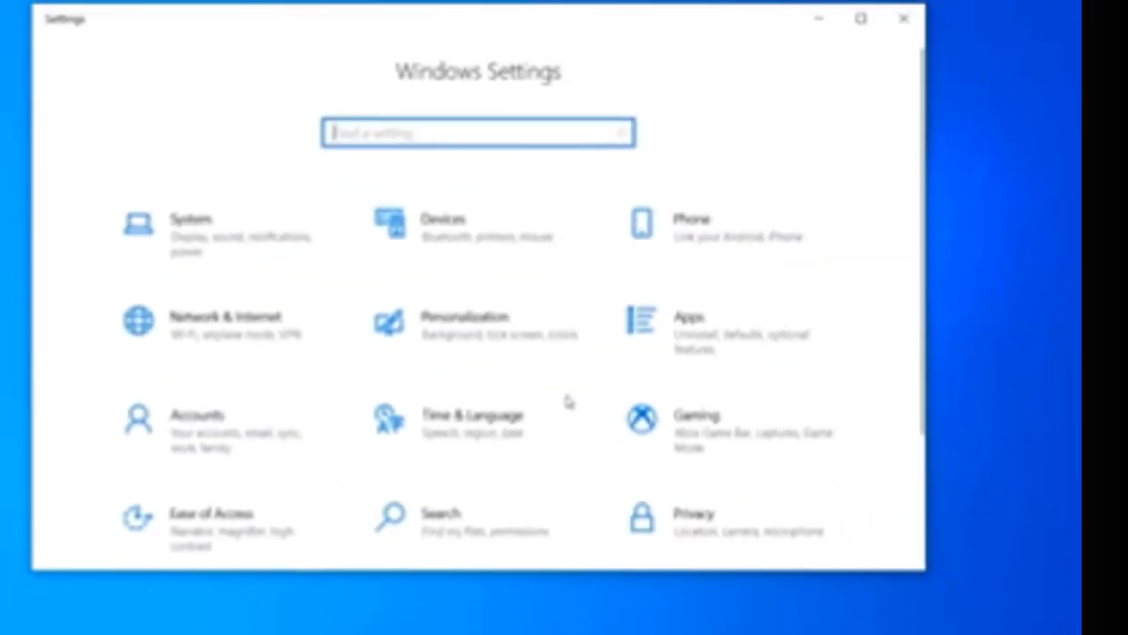
pyautogui.scroll(-3, 567, 403)
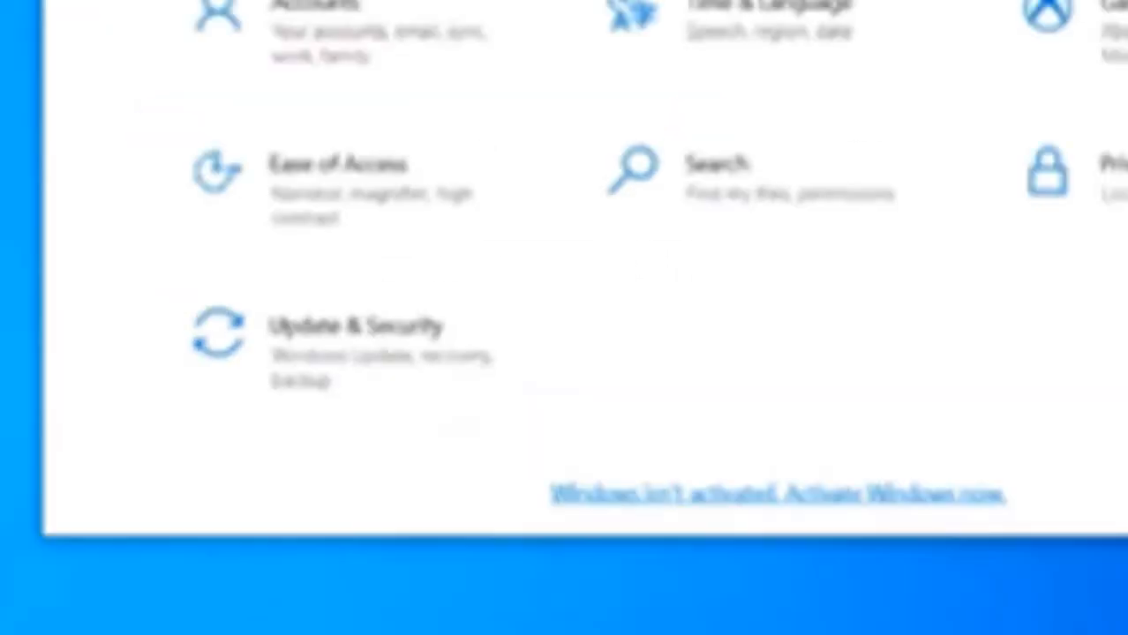
pyautogui.scroll(3, 402, 357)
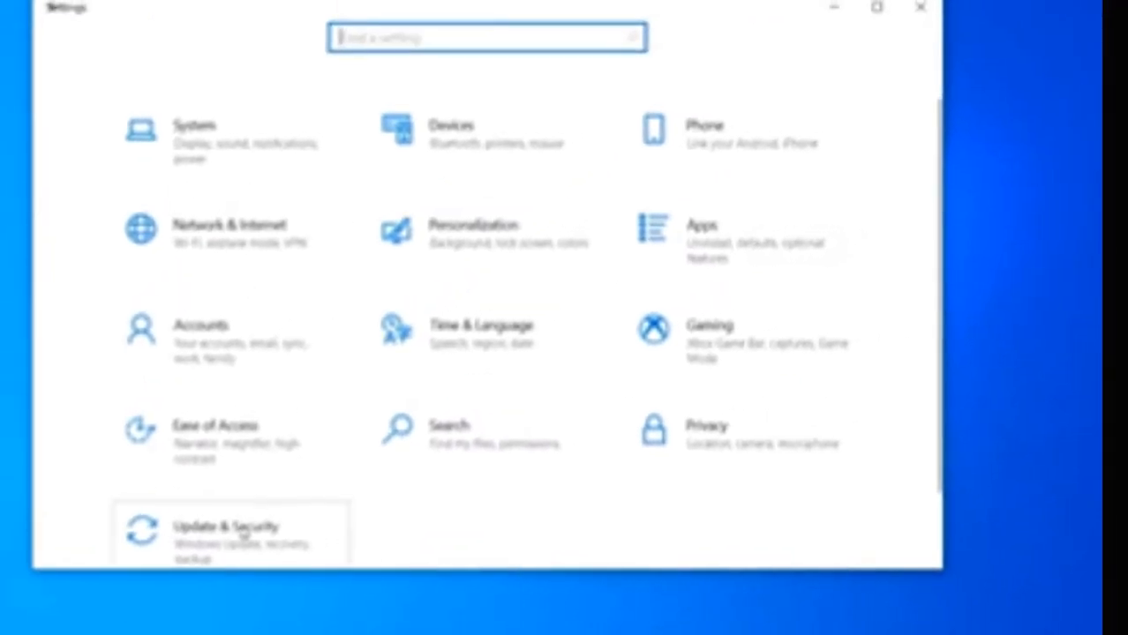
# Go to Update & Security and pause updates for 7 days, until 7/22/2020
pyautogui.click(238, 529)
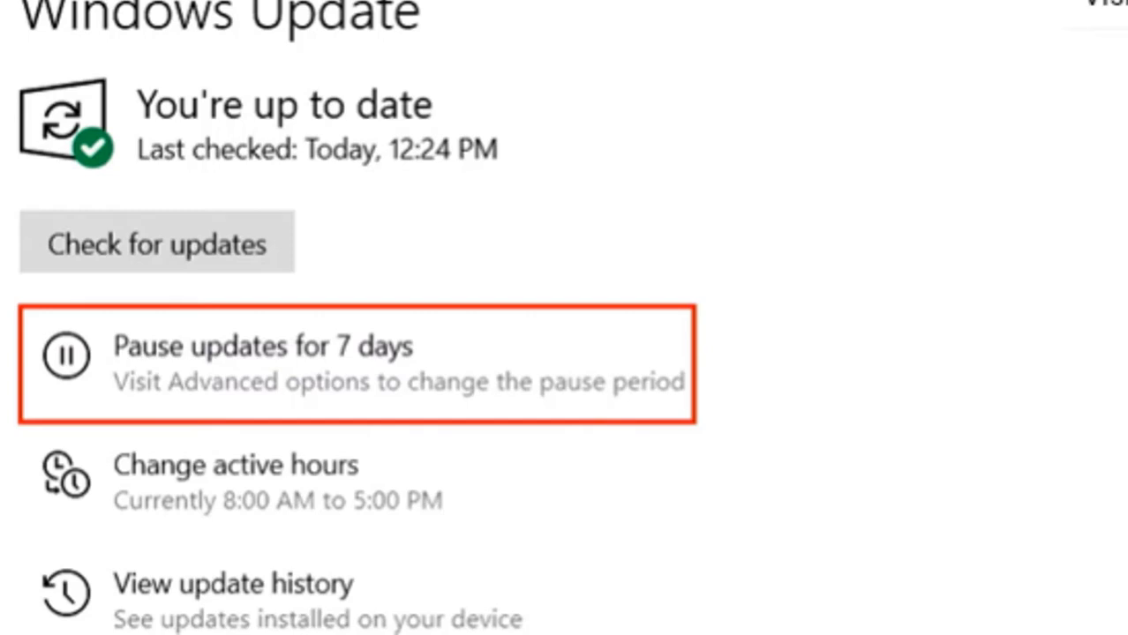
pyautogui.click(448, 361)
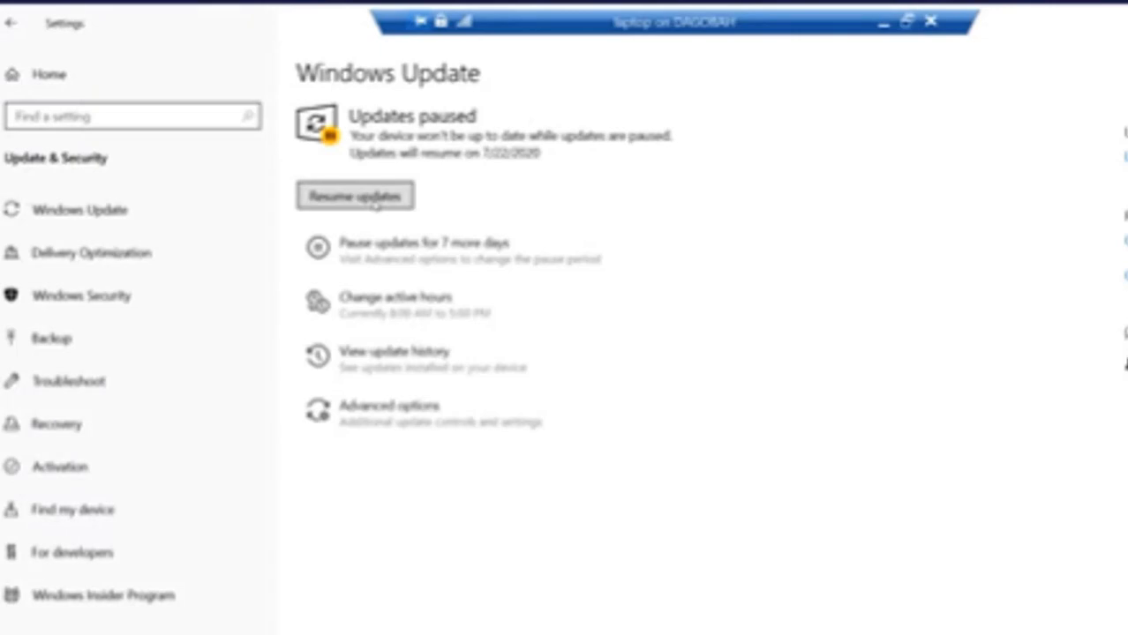
# Resume the paused updates, zooming in and out with Magnifier to show the update options
pyautogui.click(375, 202)
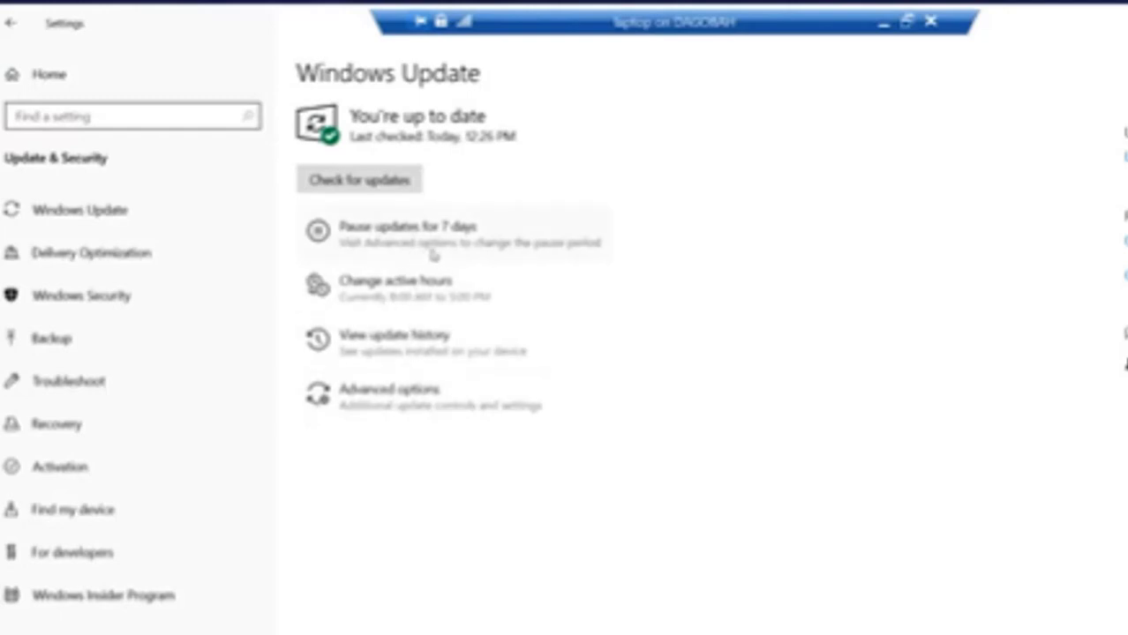
pyautogui.press('super+plus')
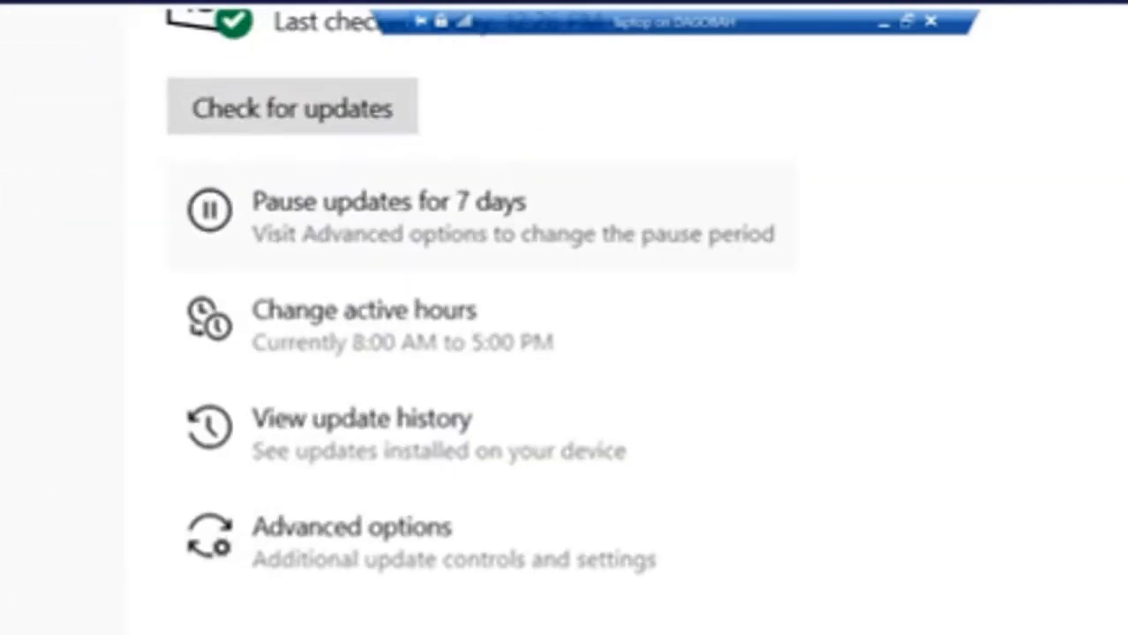
pyautogui.press('super+minus')
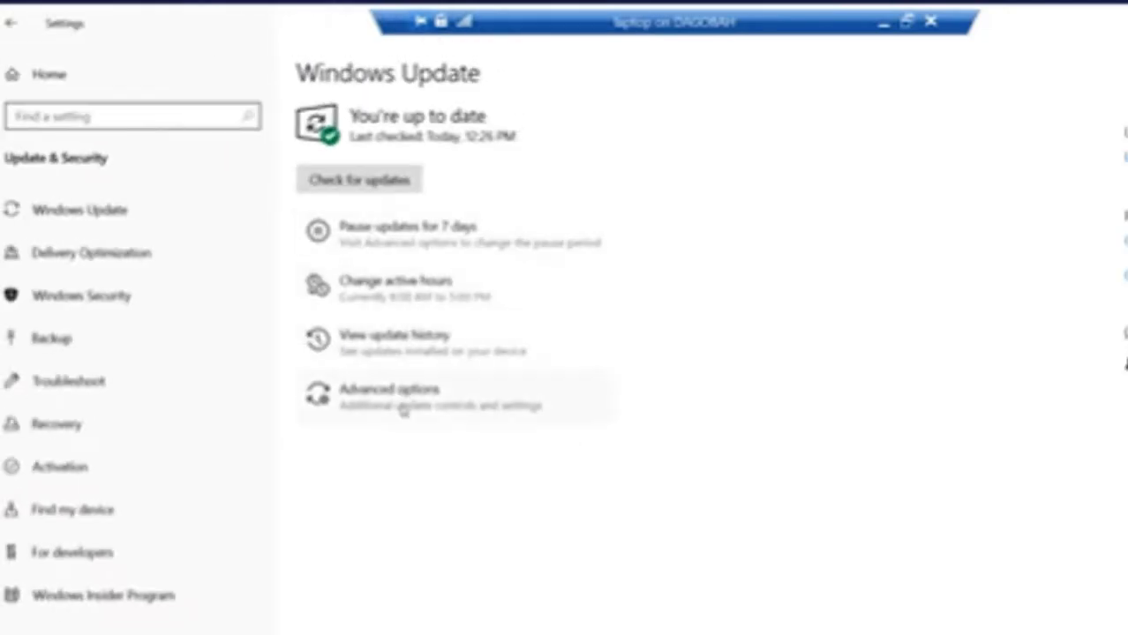
pyautogui.press('super+plus')
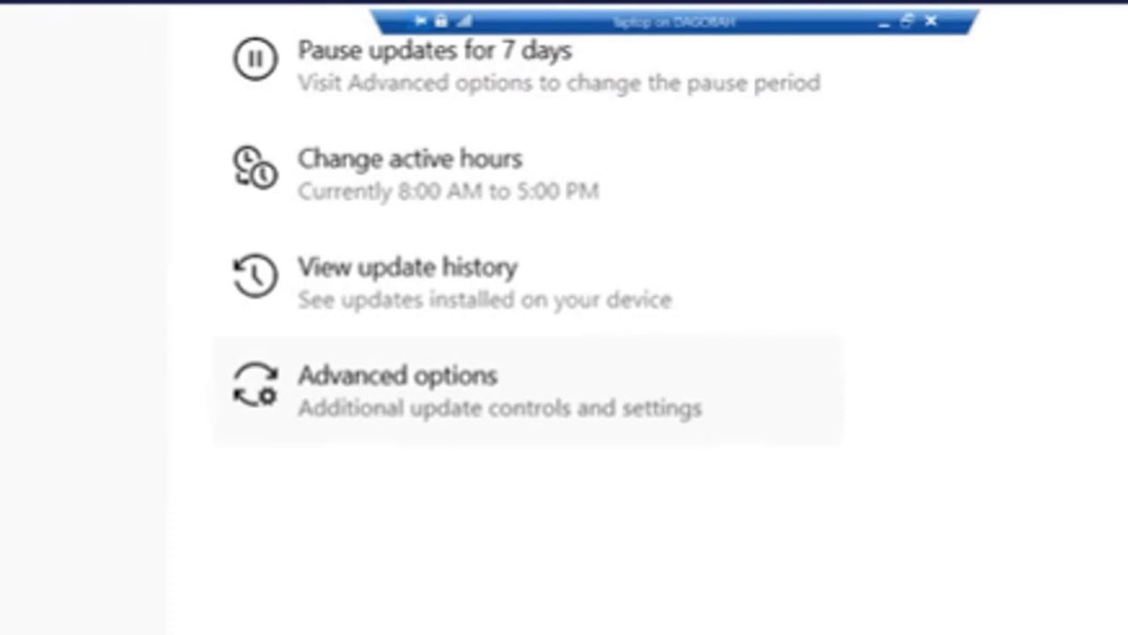
pyautogui.press('super+minus')
# In Advanced options, choose Monday, August 17, 2020 as the pause-until date
pyautogui.click(402, 388)
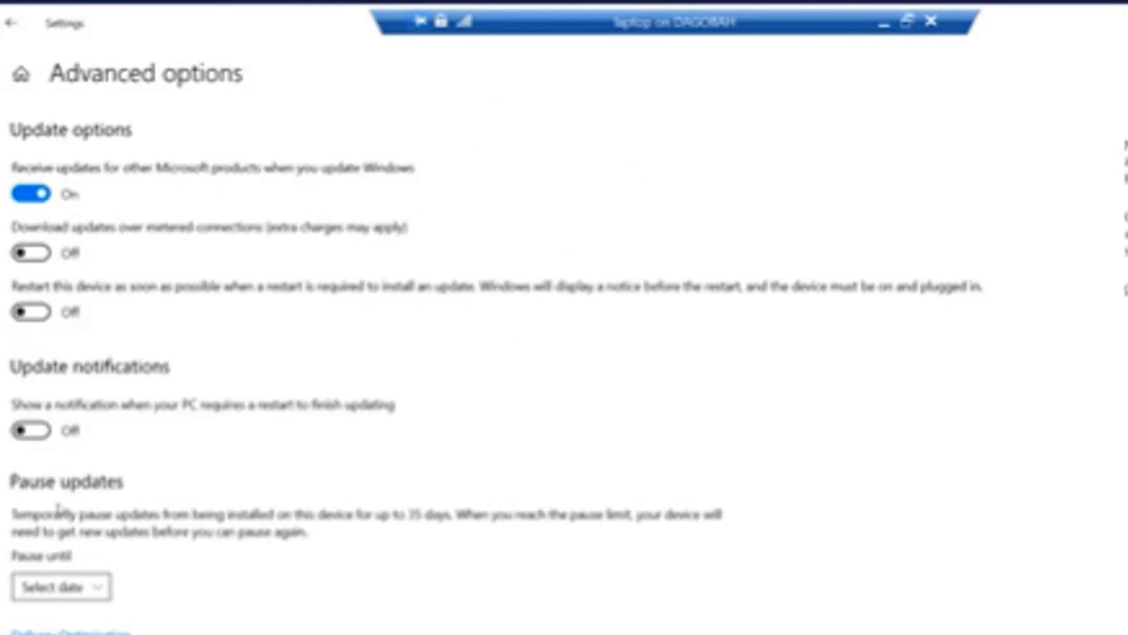
pyautogui.press('super+plus')
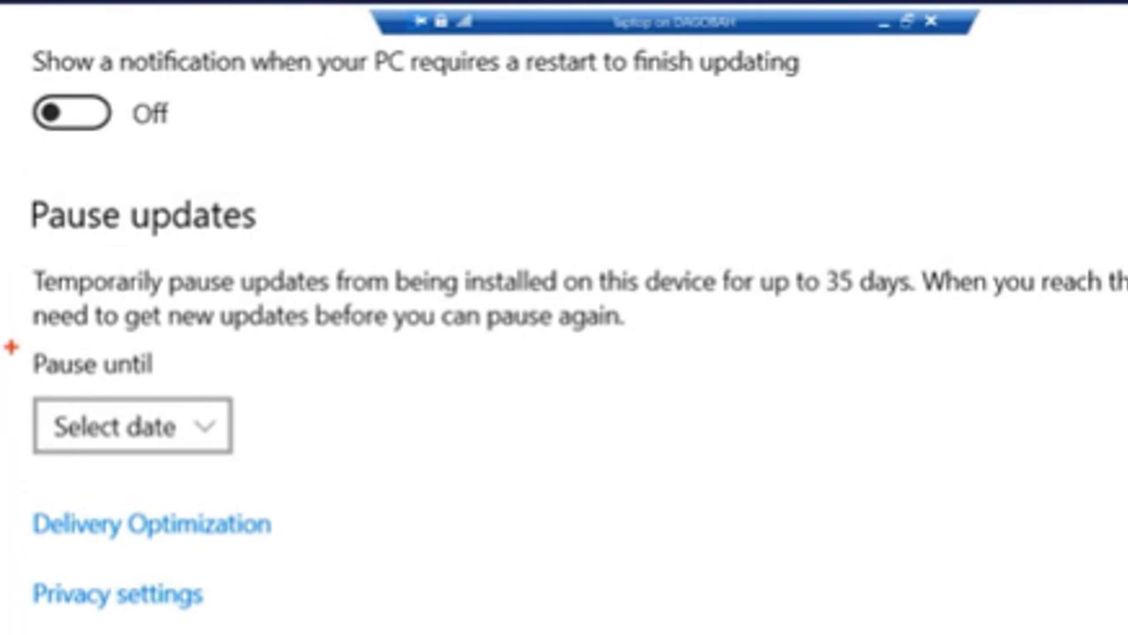
pyautogui.moveTo(10, 347)
pyautogui.mouseDown()
pyautogui.moveTo(118, 455)
pyautogui.moveTo(245, 486)
pyautogui.moveTo(258, 472)
pyautogui.mouseUp()
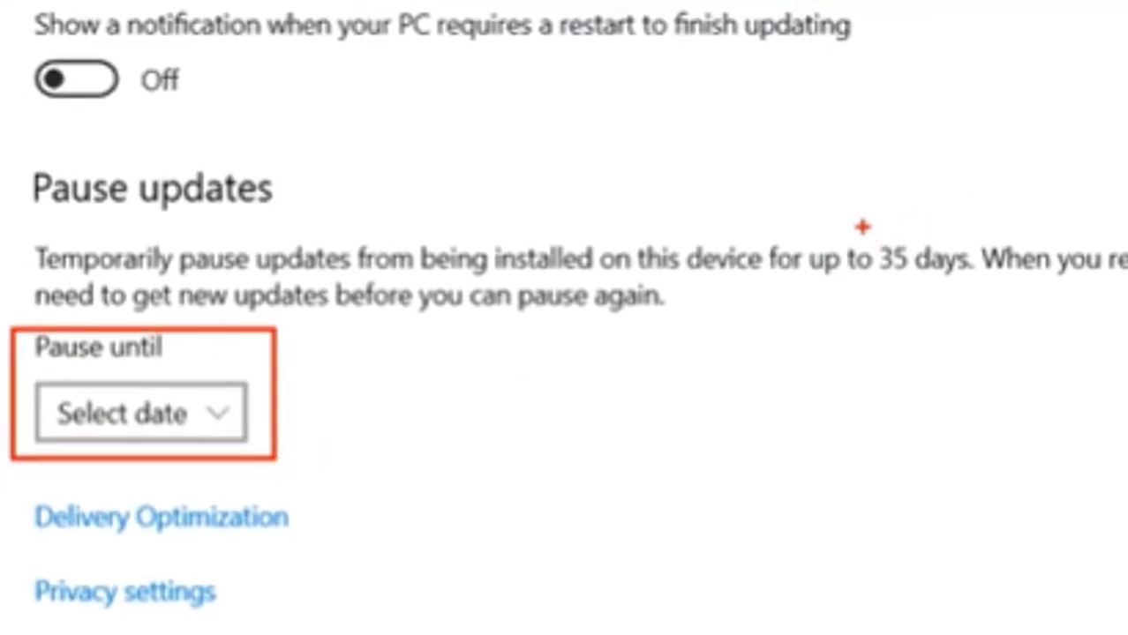
pyautogui.moveTo(861, 226); pyautogui.dragTo(987, 297)
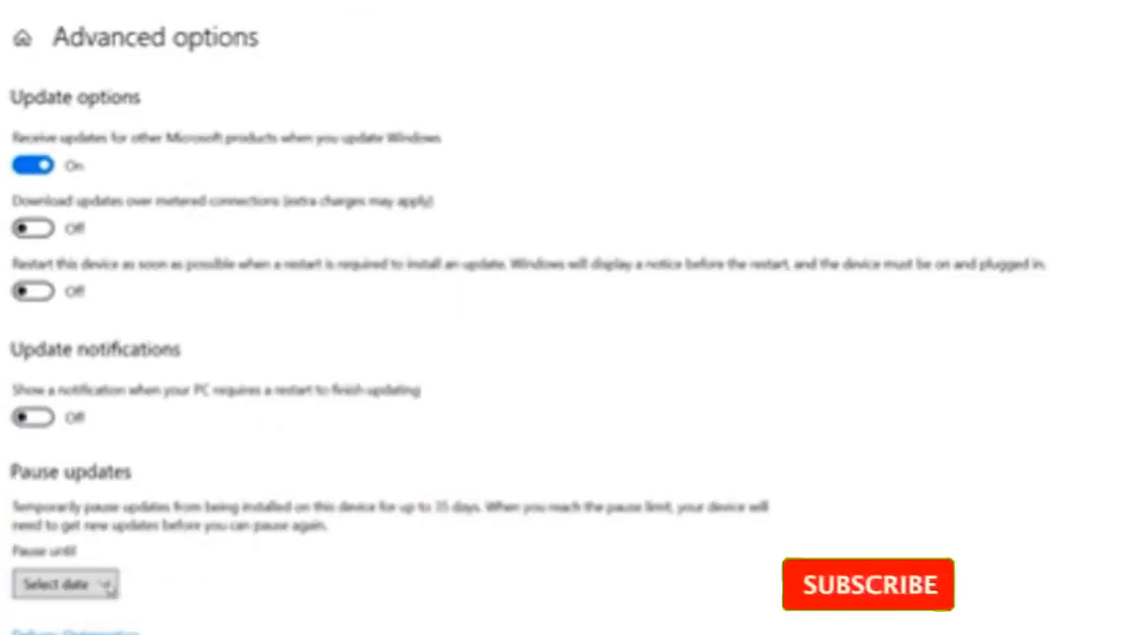
pyautogui.click(108, 585)
pyautogui.scroll(-4, 110, 529)
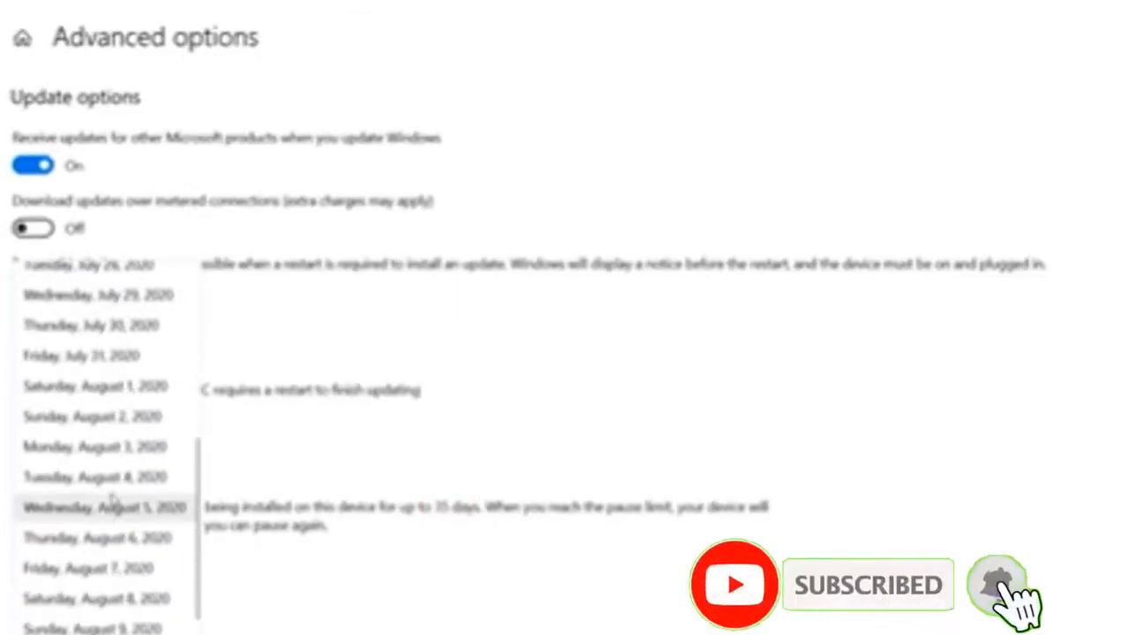
pyautogui.scroll(-3, 112, 499)
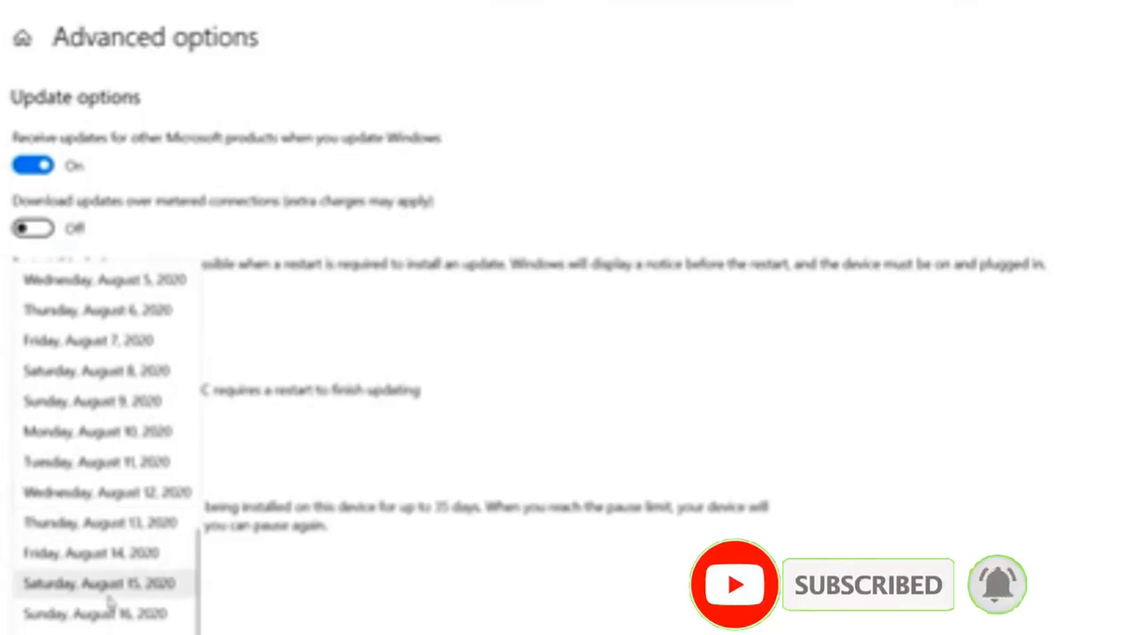
pyautogui.click(65, 630)
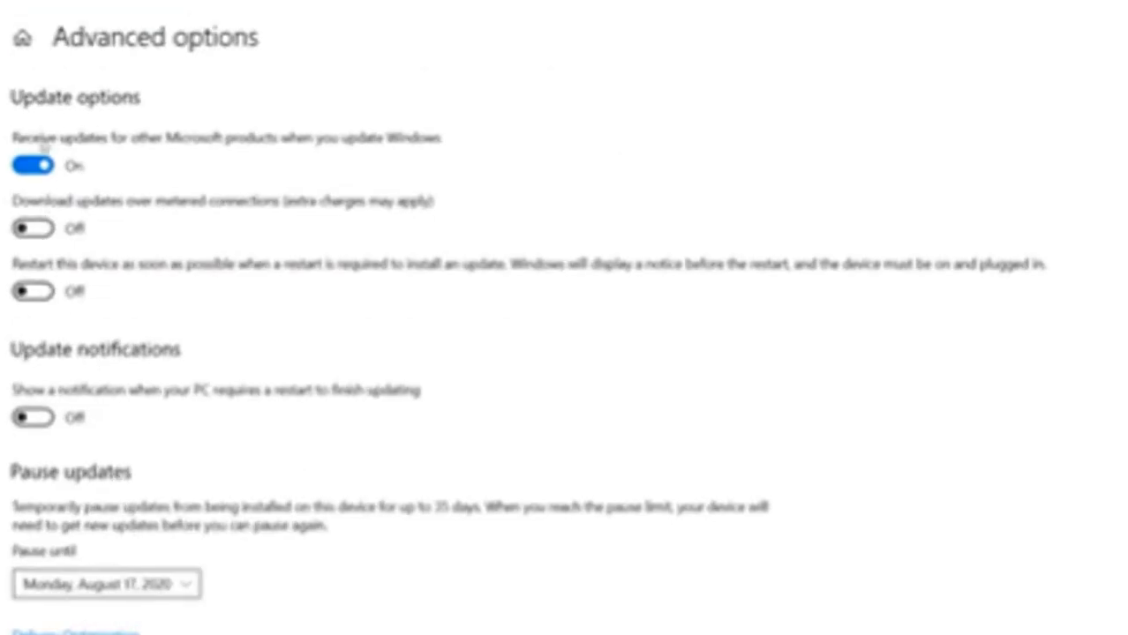
# Return to the Windows Update page and resume updates, ending the 8/17/2020 pause
pyautogui.click(17, 2)
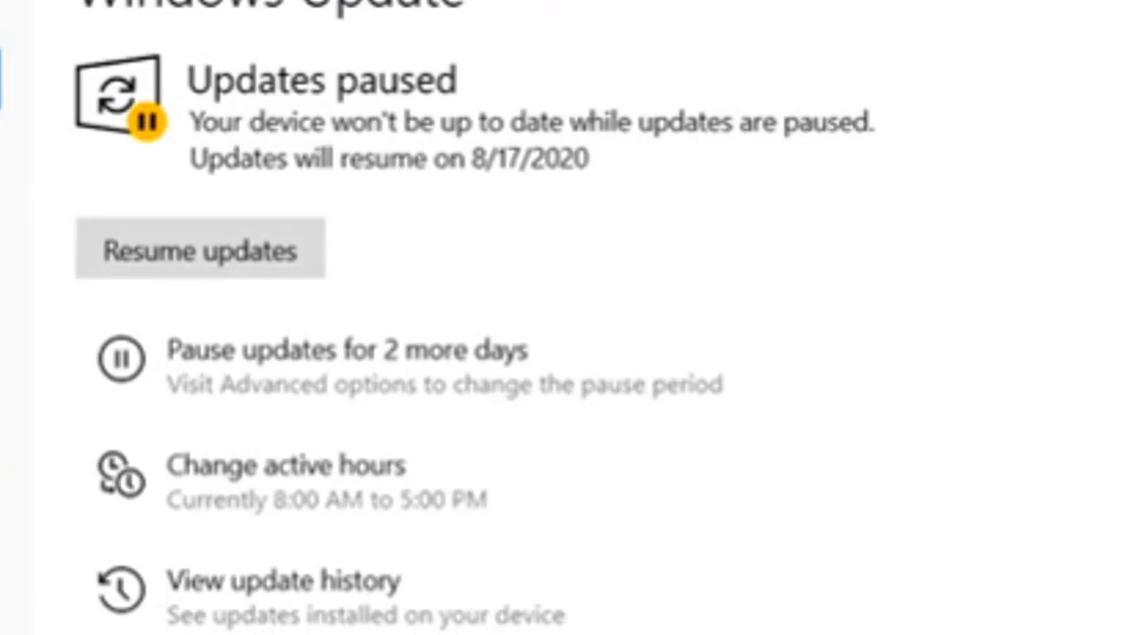
pyautogui.click(297, 248)
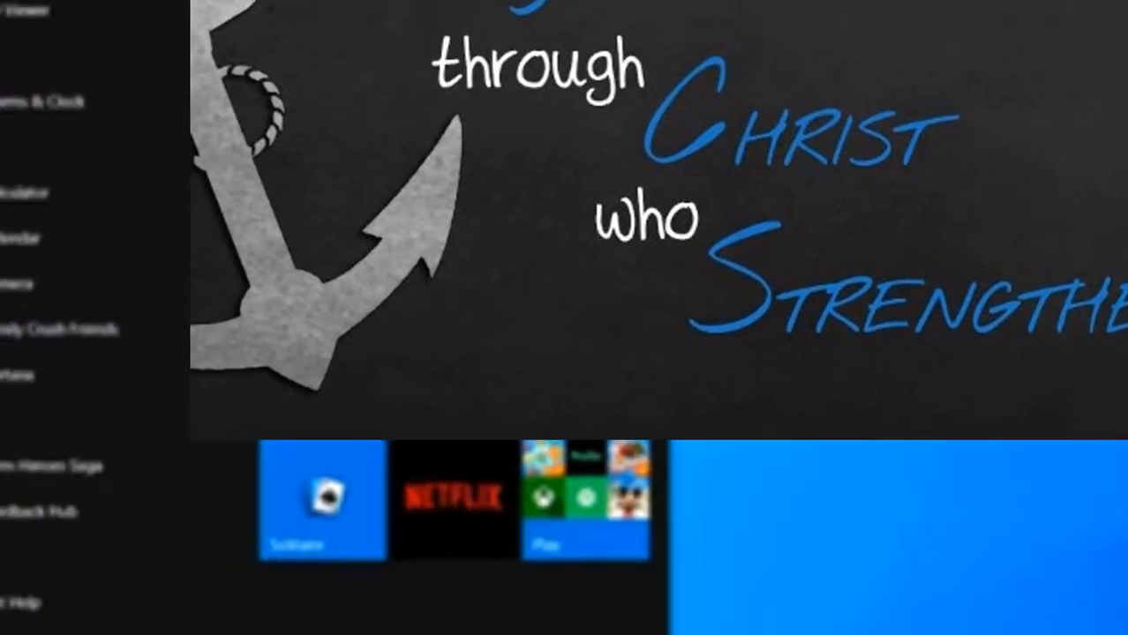
# Search 'group' in the taskbar search box, fixing typos, and open the 'Edit group policy' result
pyautogui.write('gro')
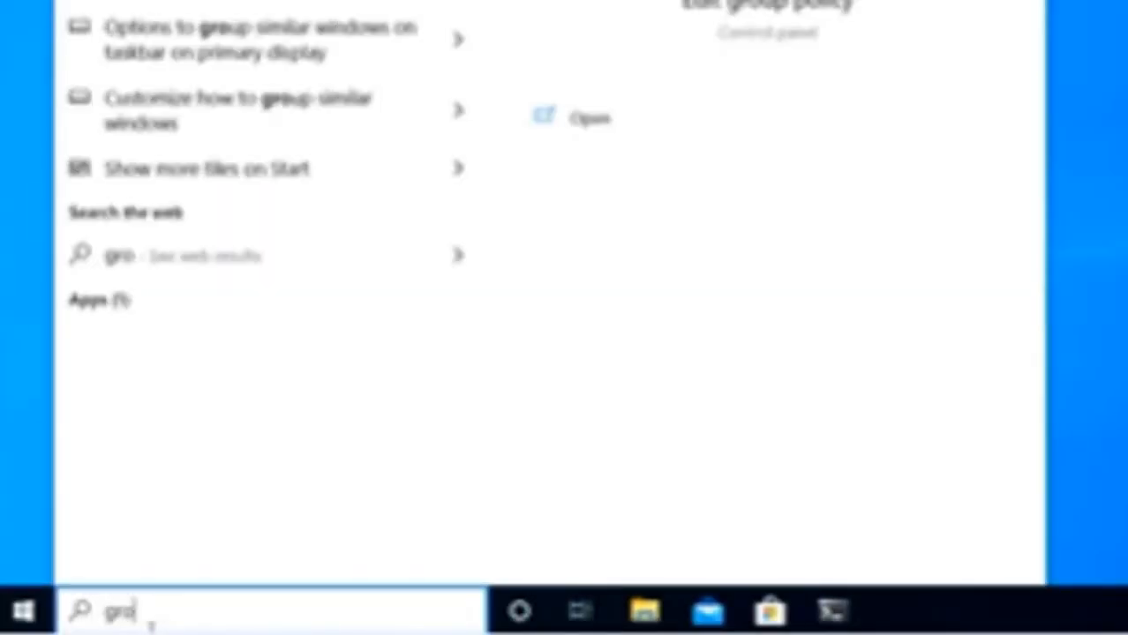
pyautogui.press('BackSpace')
pyautogui.write('oupr')
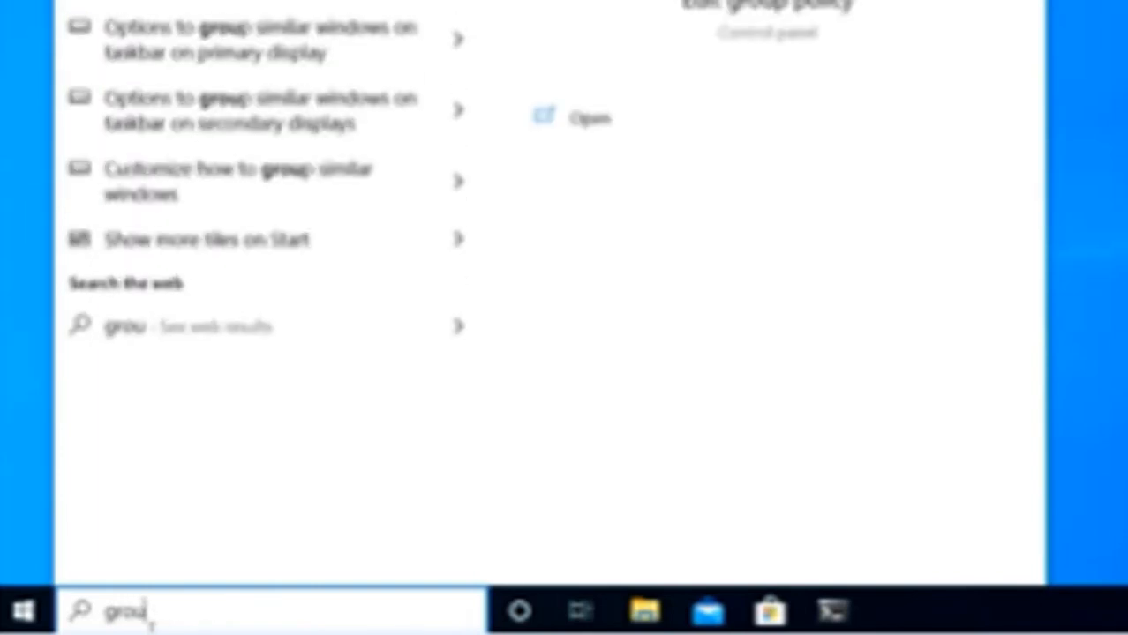
pyautogui.press('BackSpace')
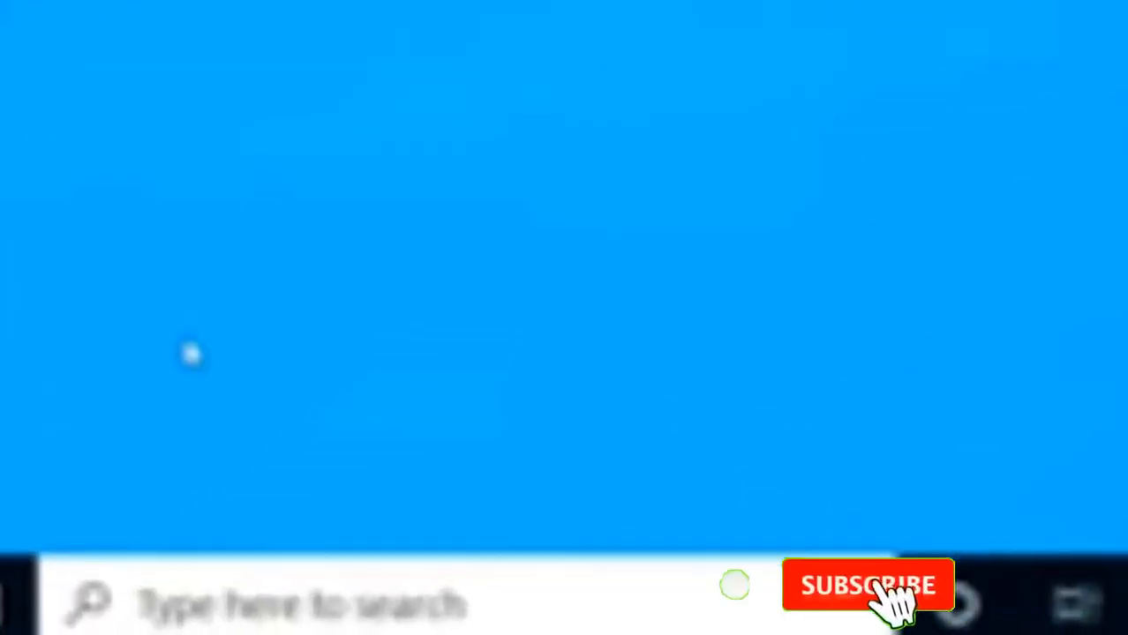
pyautogui.click(300, 609)
pyautogui.write('group')
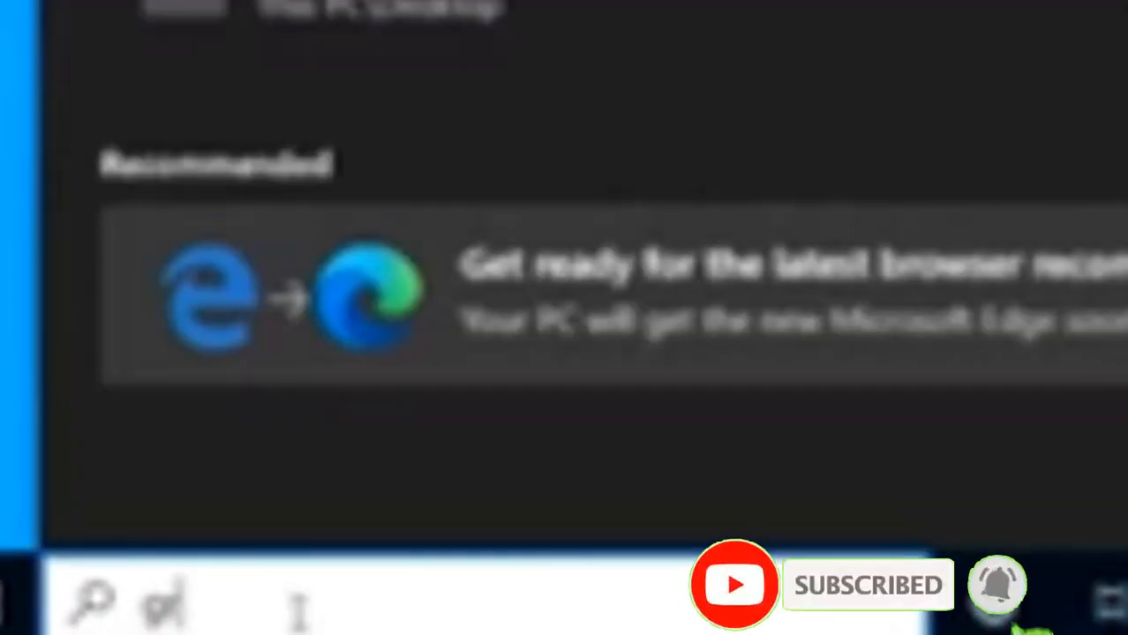
pyautogui.press('BackSpace')
pyautogui.press('BackSpace')
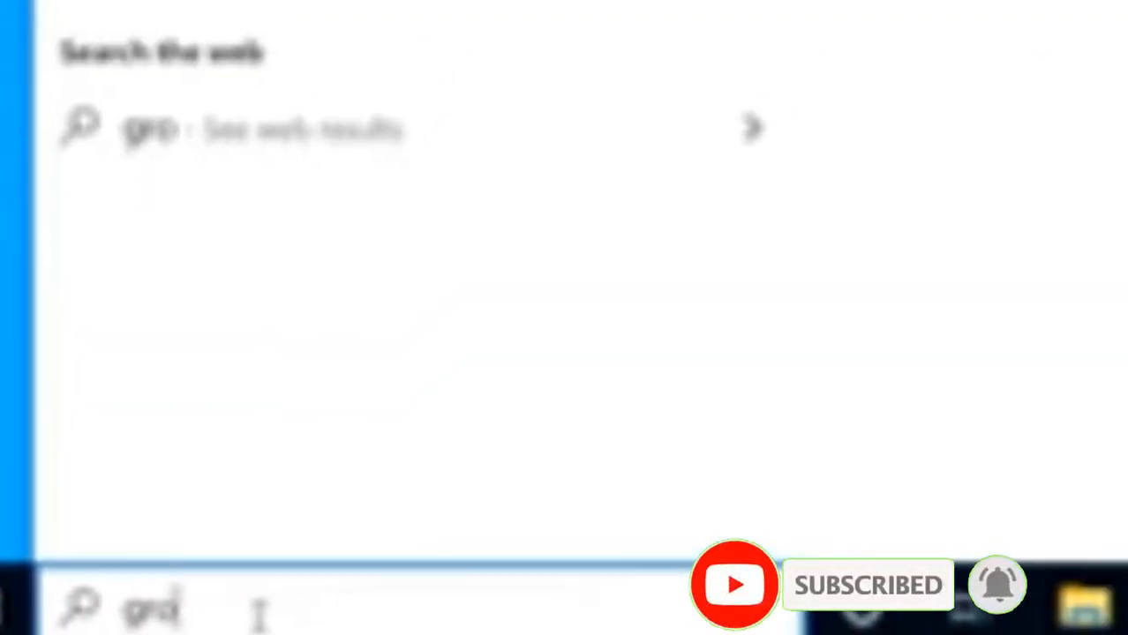
pyautogui.write('up')
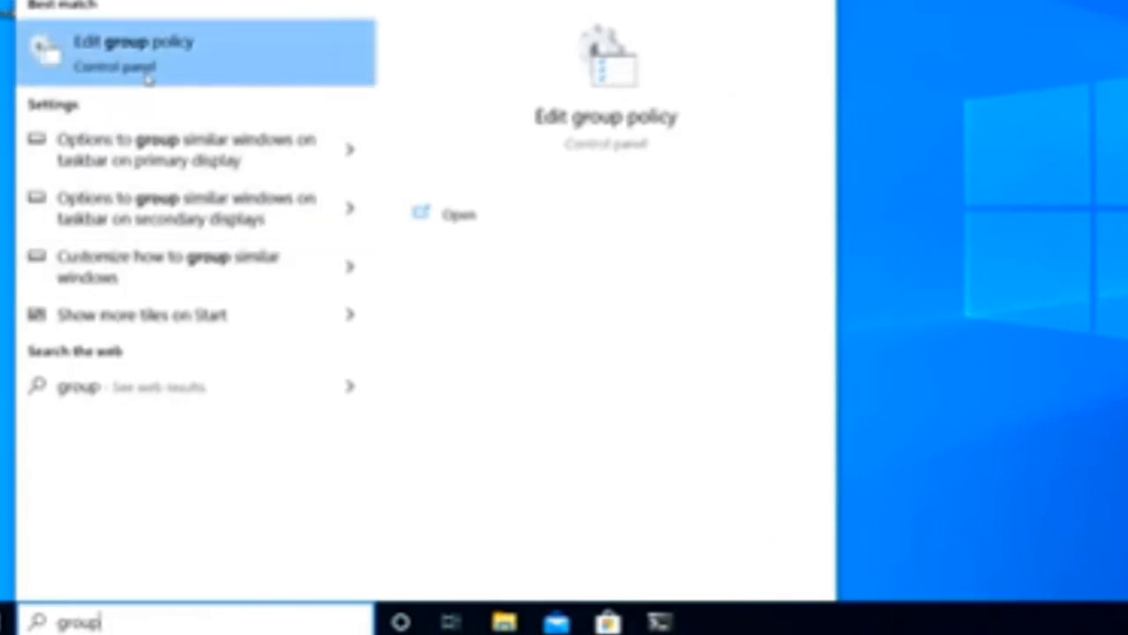
pyautogui.click(163, 63)
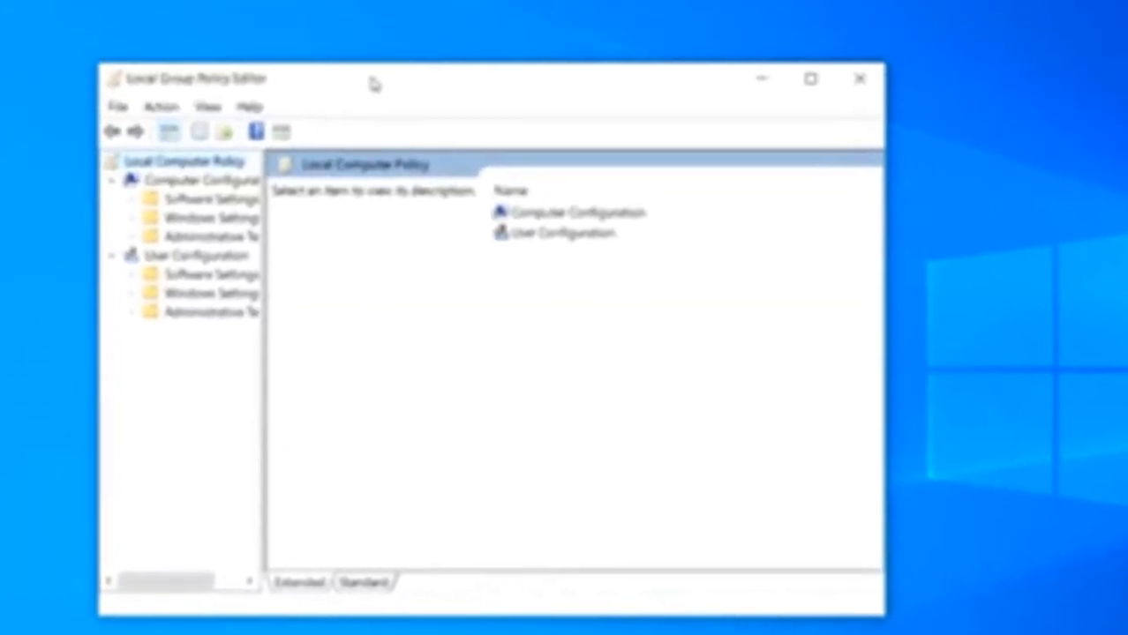
# Maximize the Group Policy Editor and drag the splitter so tree folder names show in full
pyautogui.doubleClick(350, 42)
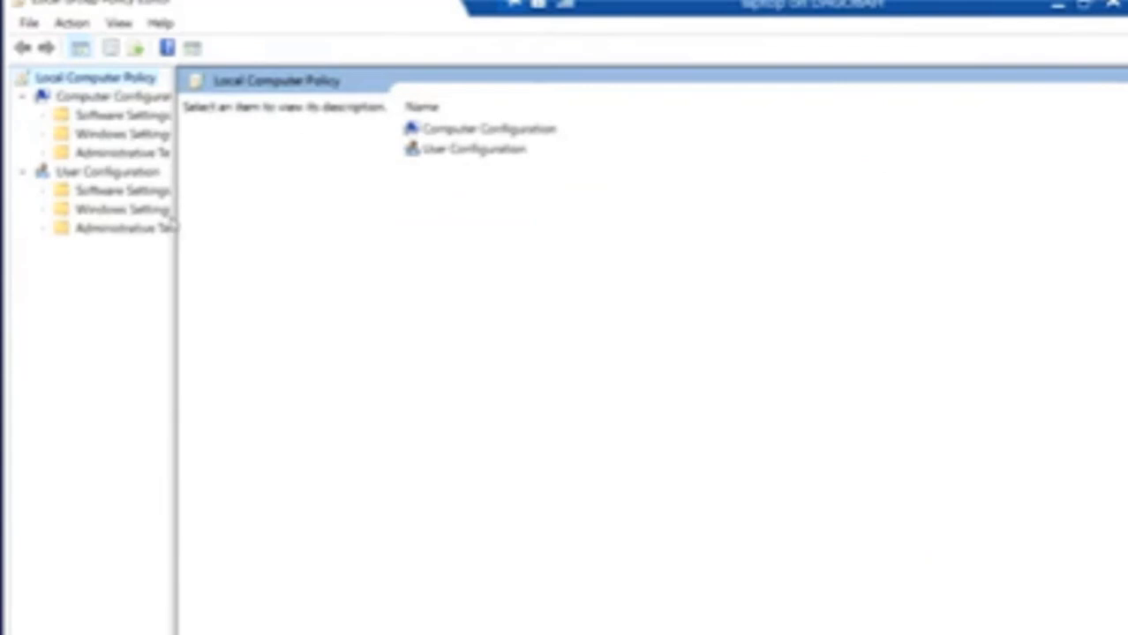
pyautogui.moveTo(177, 219); pyautogui.dragTo(247, 221)
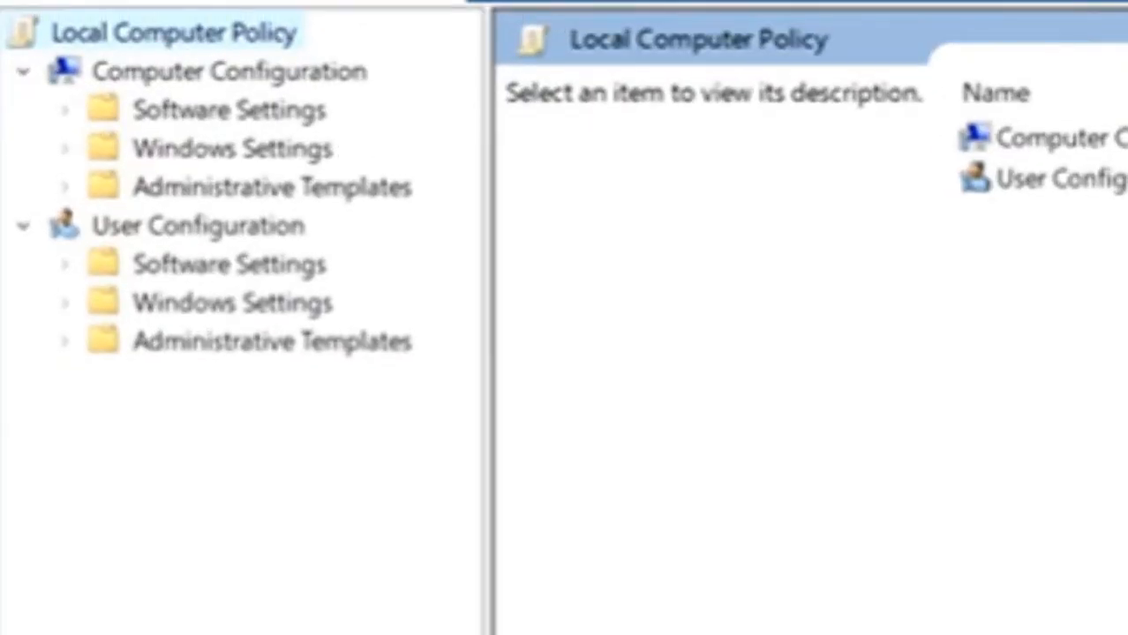
# Expand Computer Configuration > Administrative Templates > Windows Components, highlighting each with red annotation boxes
pyautogui.click(118, 96)
pyautogui.moveTo(36, 52)
pyautogui.mouseDown()
pyautogui.moveTo(86, 53)
pyautogui.moveTo(91, 77)
pyautogui.moveTo(392, 94)
pyautogui.mouseUp()
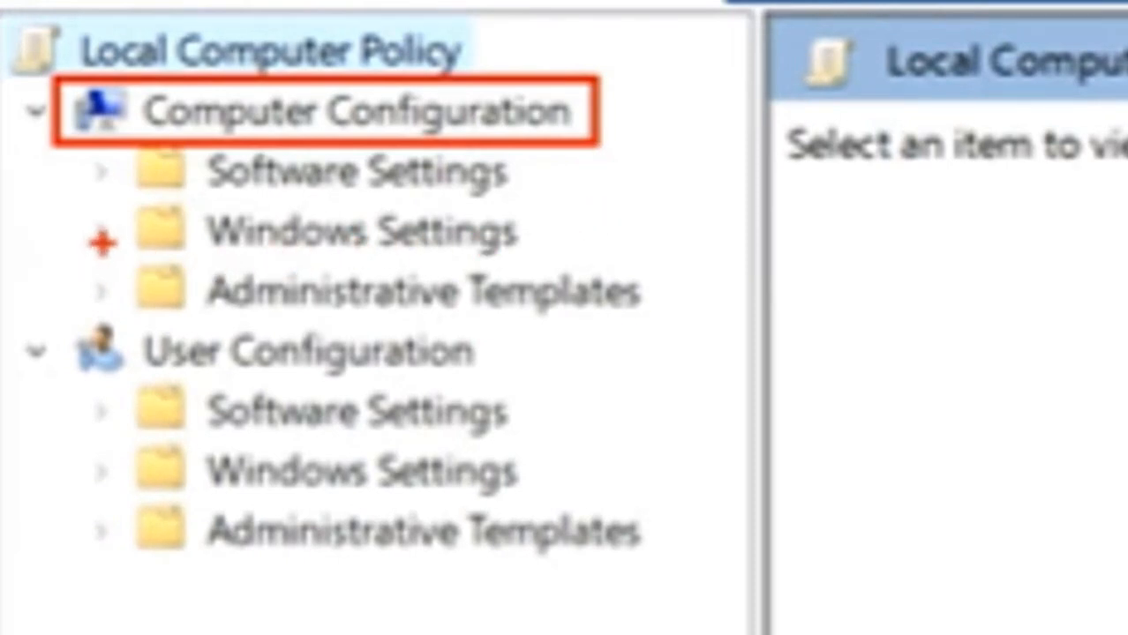
pyautogui.moveTo(78, 248)
pyautogui.mouseDown()
pyautogui.moveTo(430, 325)
pyautogui.moveTo(672, 342)
pyautogui.mouseUp()
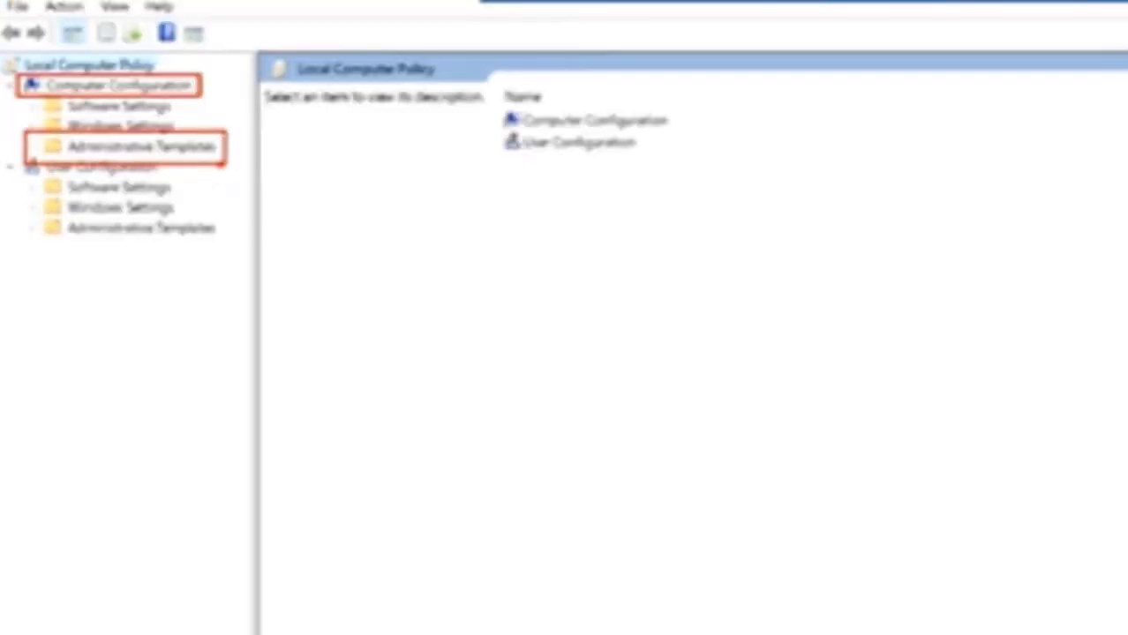
pyautogui.press('Escape')
pyautogui.click(31, 145)
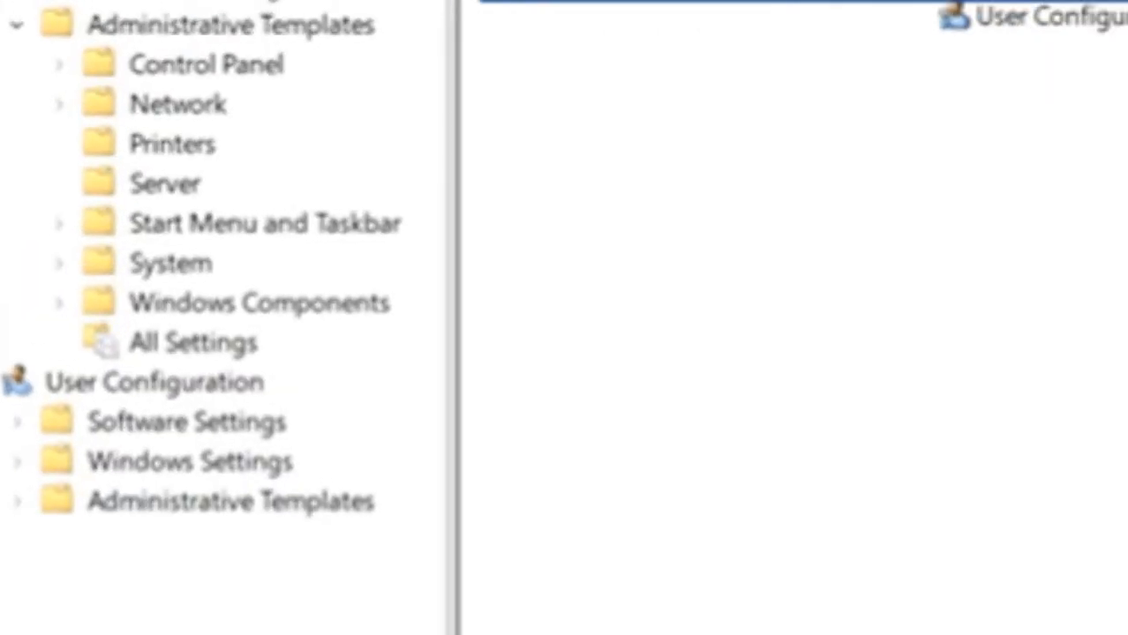
pyautogui.moveTo(53, 280)
pyautogui.mouseDown()
pyautogui.moveTo(131, 283)
pyautogui.moveTo(395, 331)
pyautogui.mouseUp()
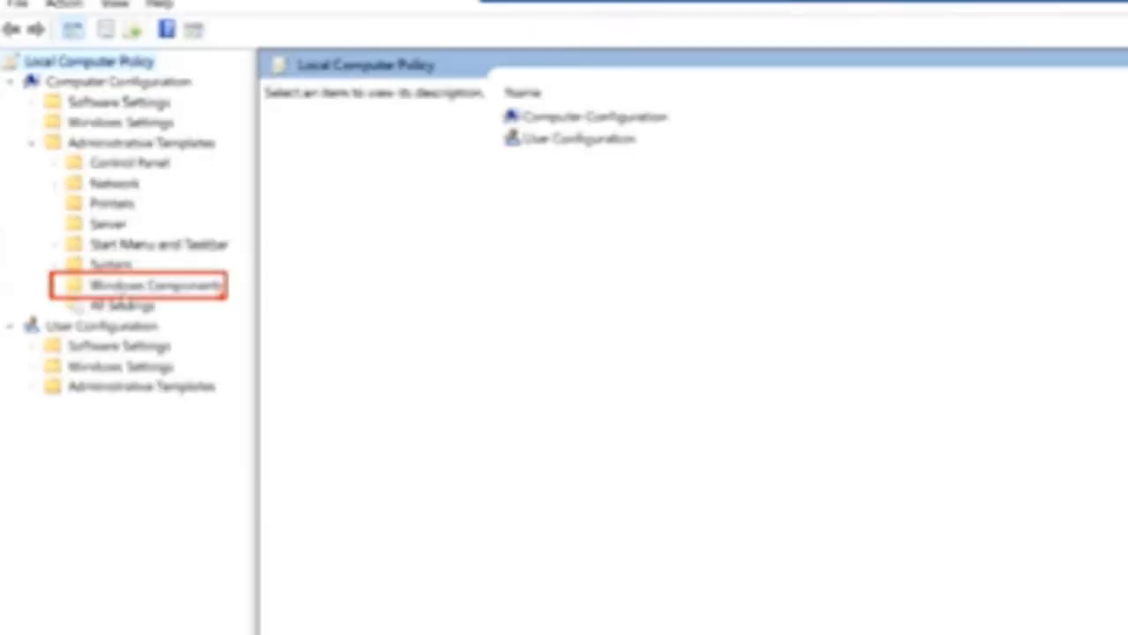
pyautogui.click(56, 287)
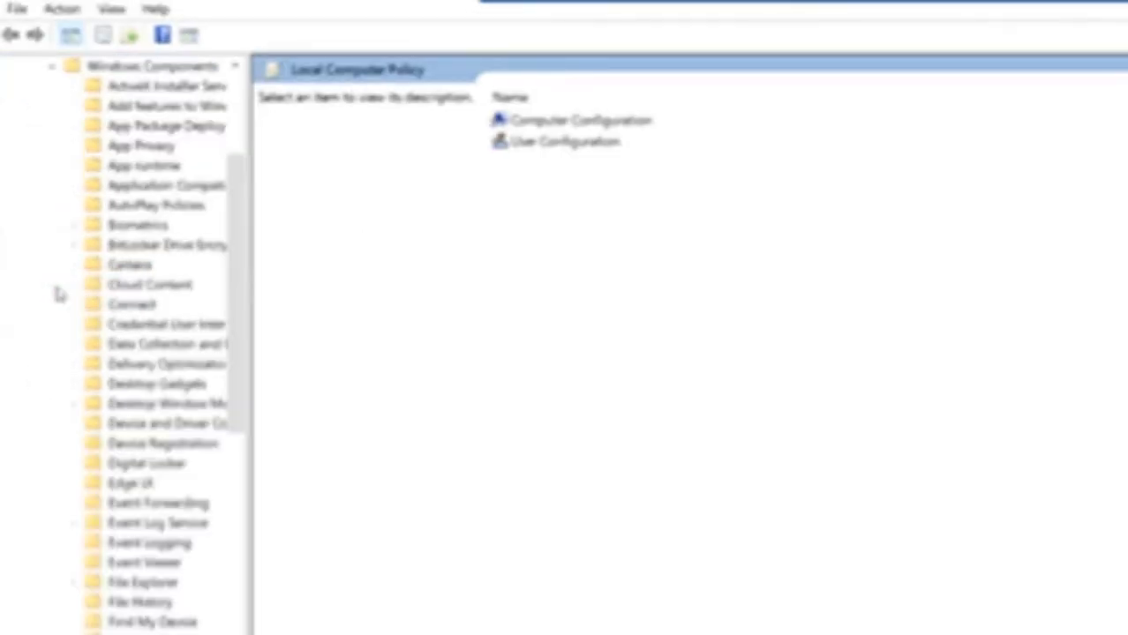
# Select the Windows Update folder, sort by Setting, and box the Configure Automatic Updates policy
pyautogui.moveTo(236, 207); pyautogui.dragTo(235, 632)
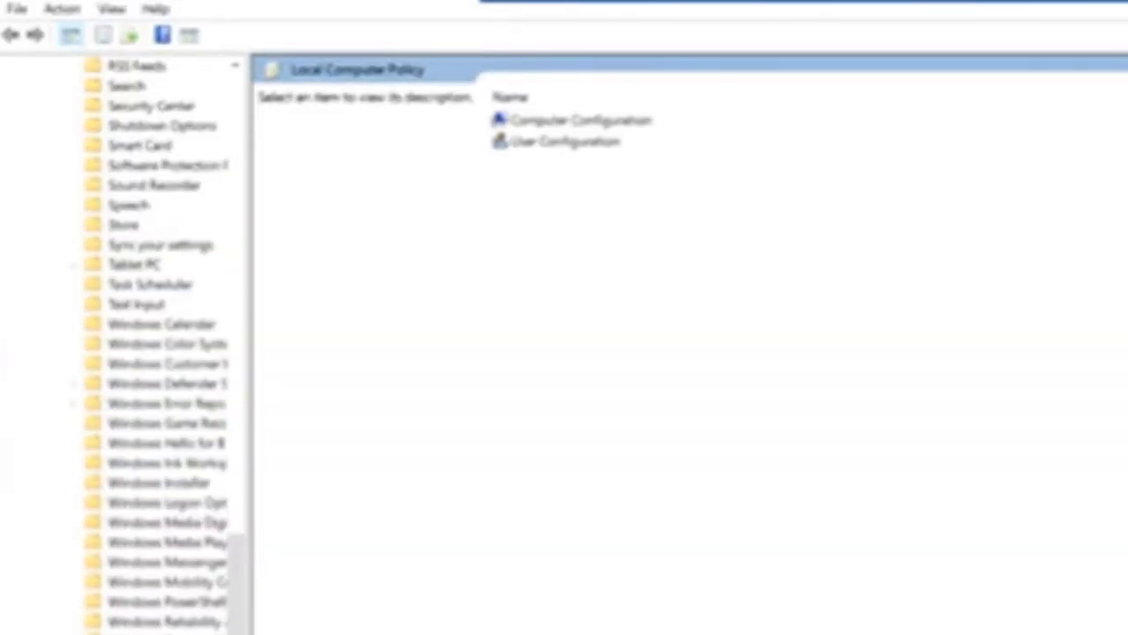
pyautogui.click(159, 634)
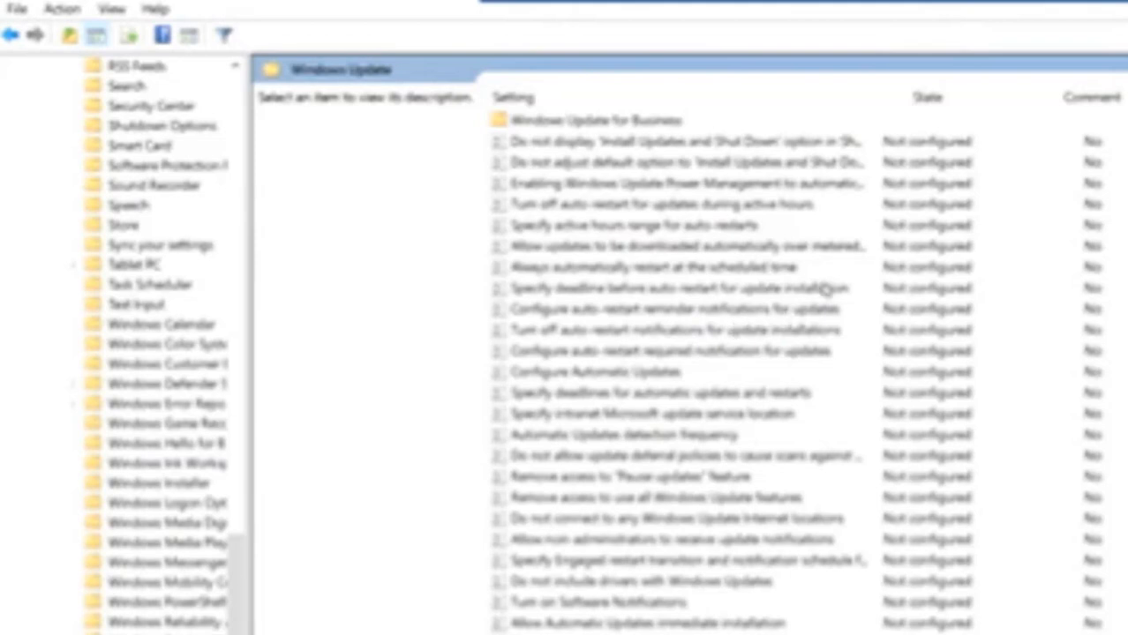
pyautogui.click(703, 100)
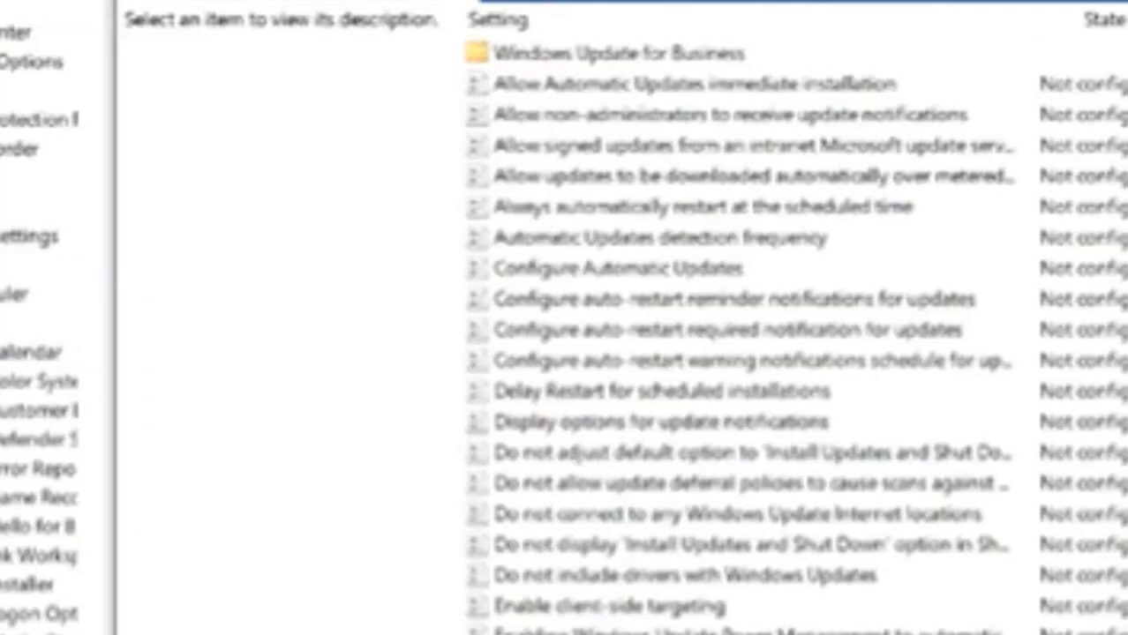
pyautogui.click(543, 263)
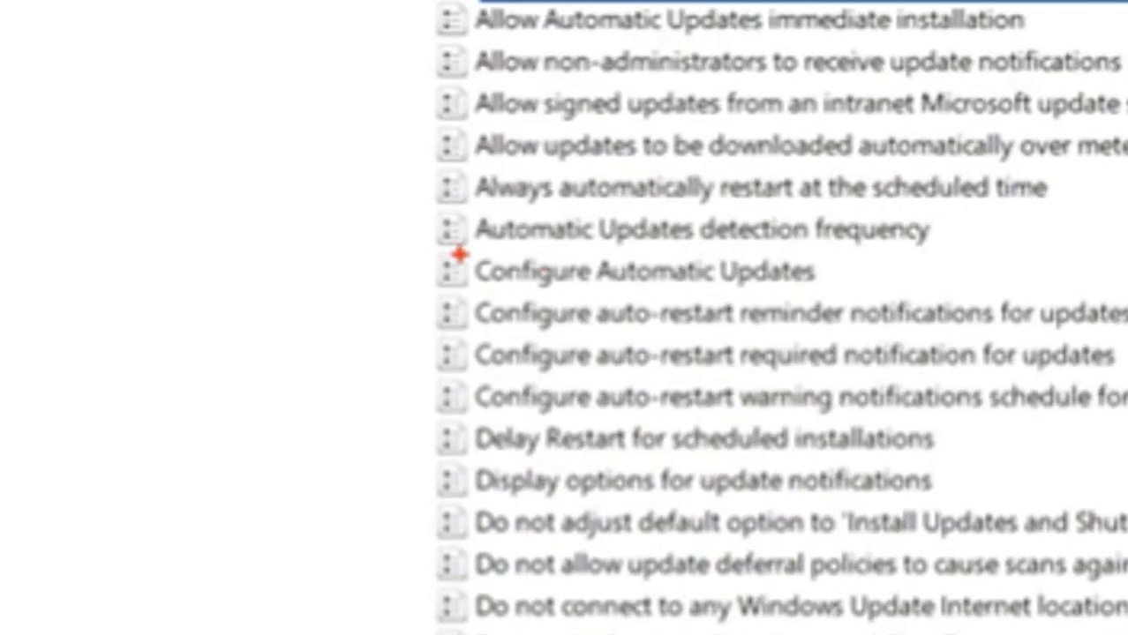
pyautogui.moveTo(395, 231)
pyautogui.mouseDown()
pyautogui.moveTo(623, 315)
pyautogui.moveTo(847, 318)
pyautogui.mouseUp()
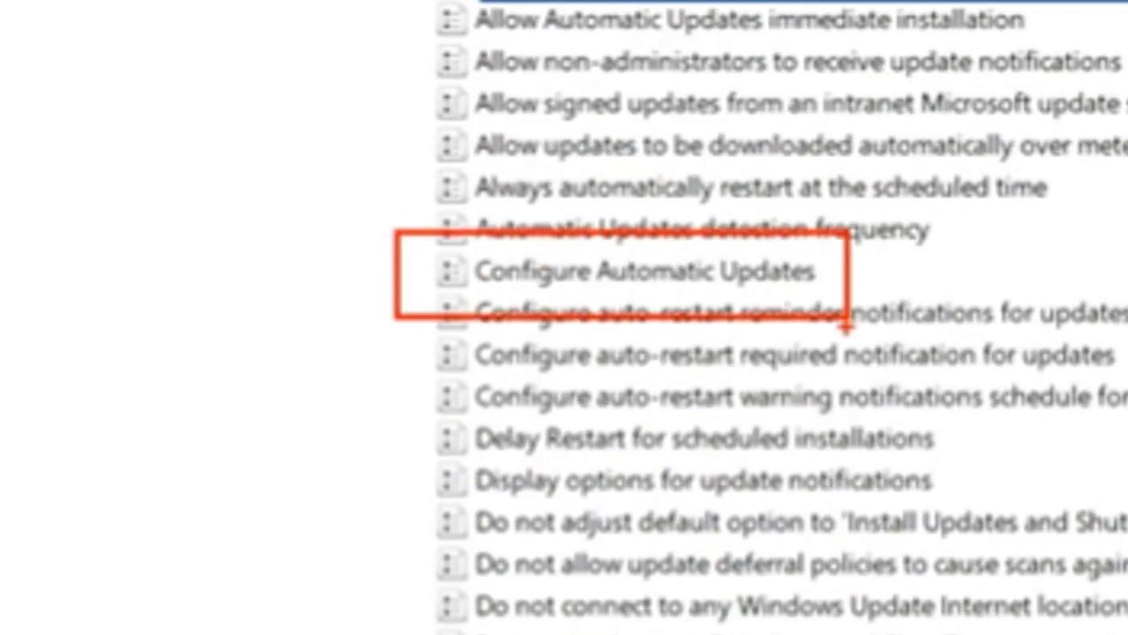
pyautogui.press('Escape')
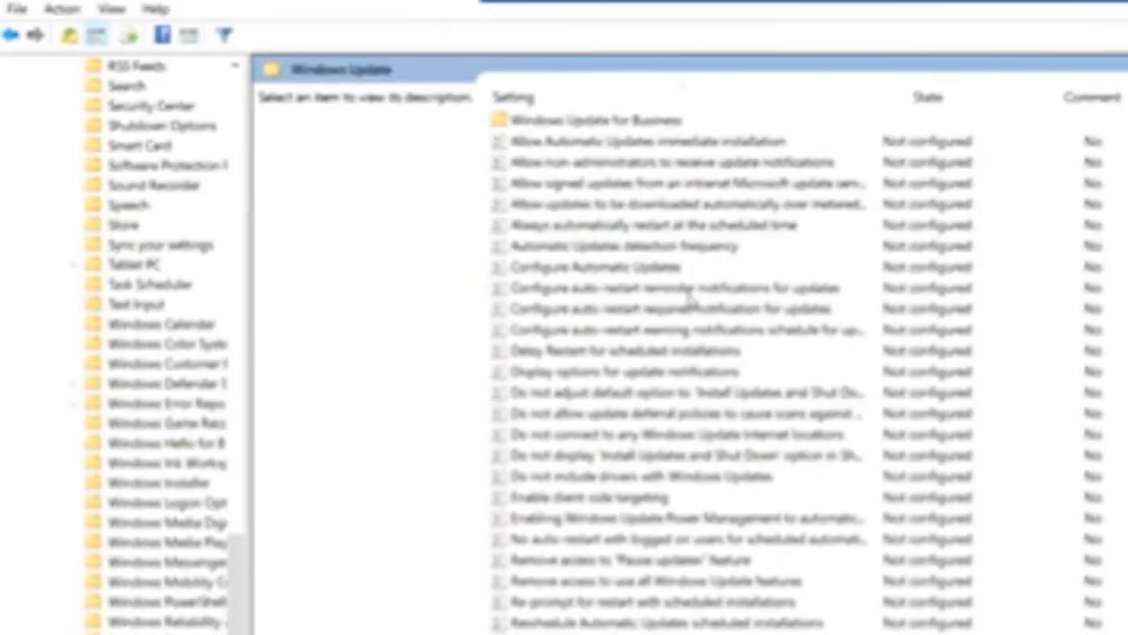
# Open Configure Automatic Updates, maximize its window, choose Disabled, and confirm with OK
pyautogui.doubleClick(620, 271)
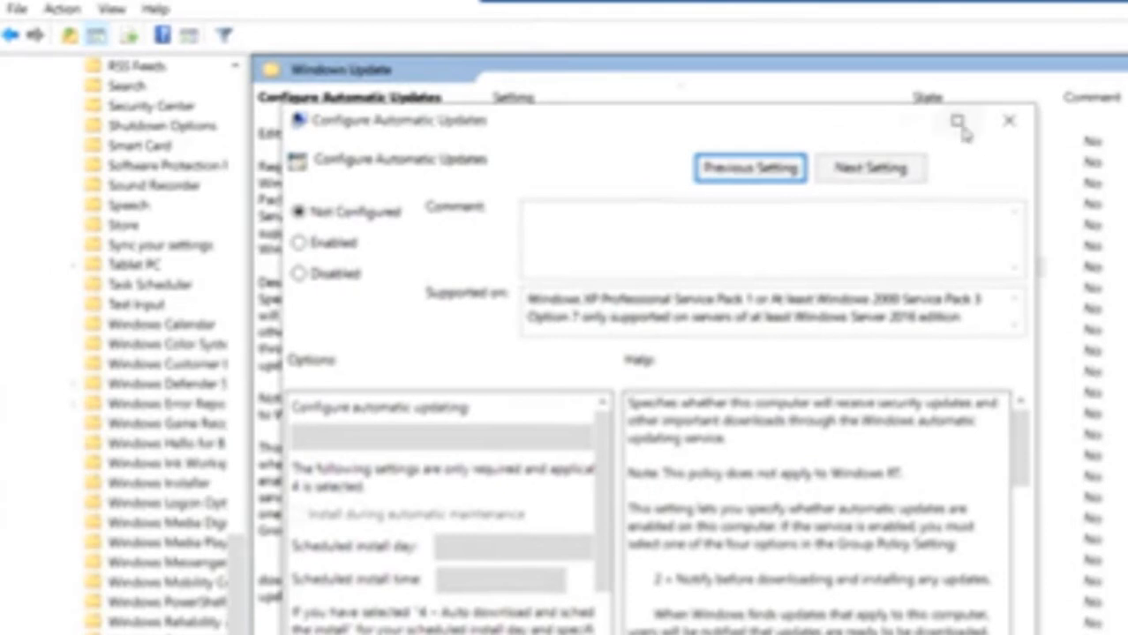
pyautogui.click(957, 120)
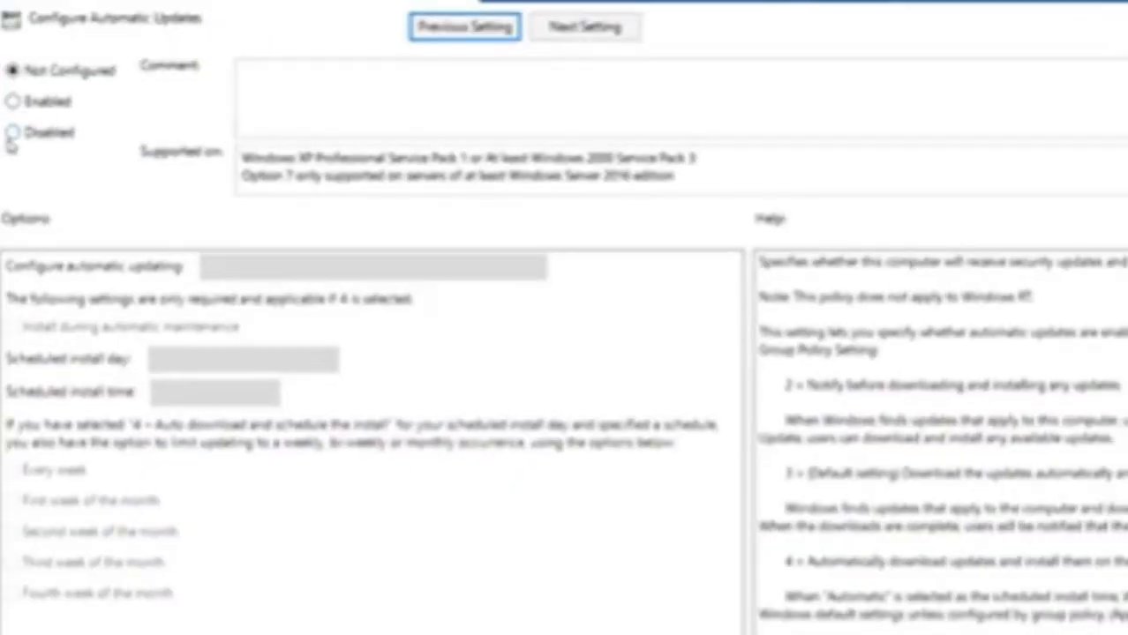
pyautogui.click(12, 132)
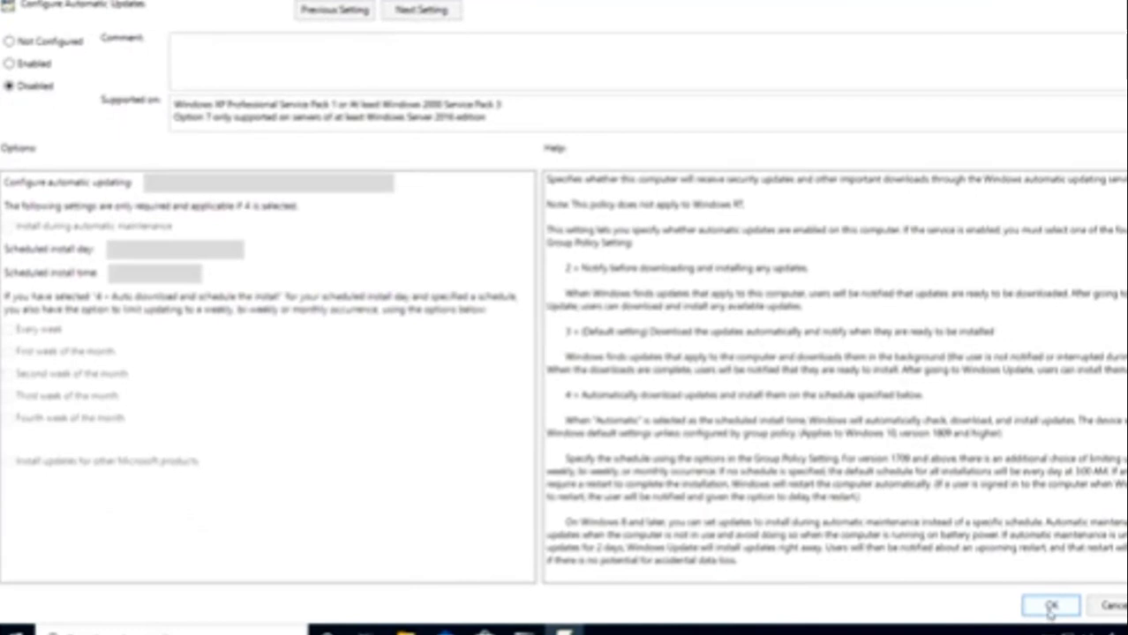
pyautogui.click(1051, 606)
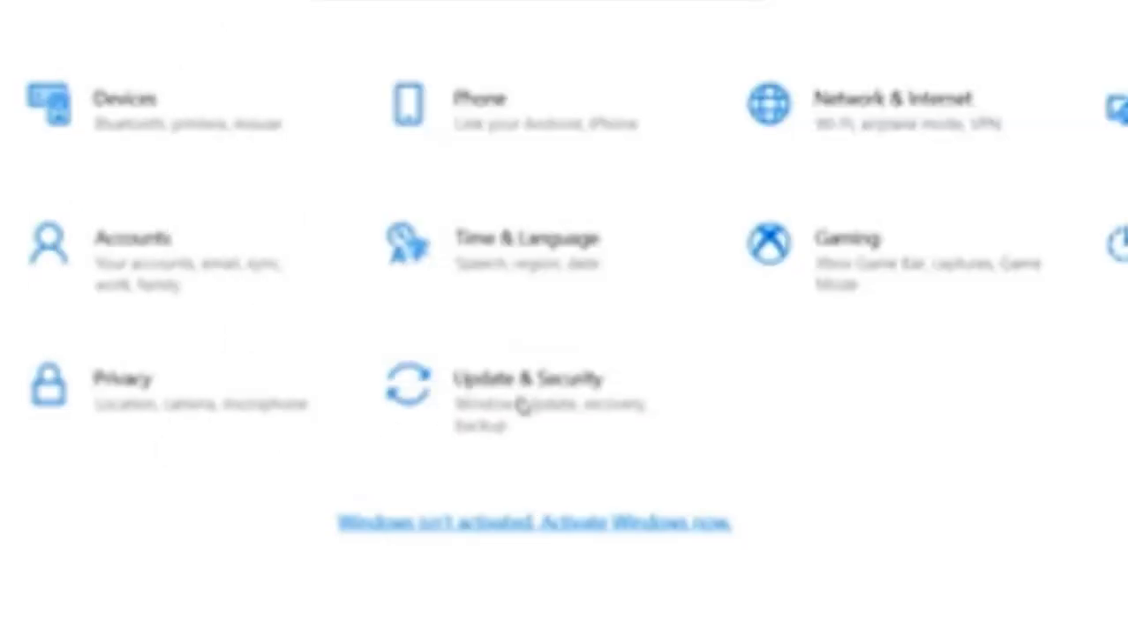
# Open Update & Security to view Windows Update reporting automatic updates turned off by the organization
pyautogui.click(522, 406)
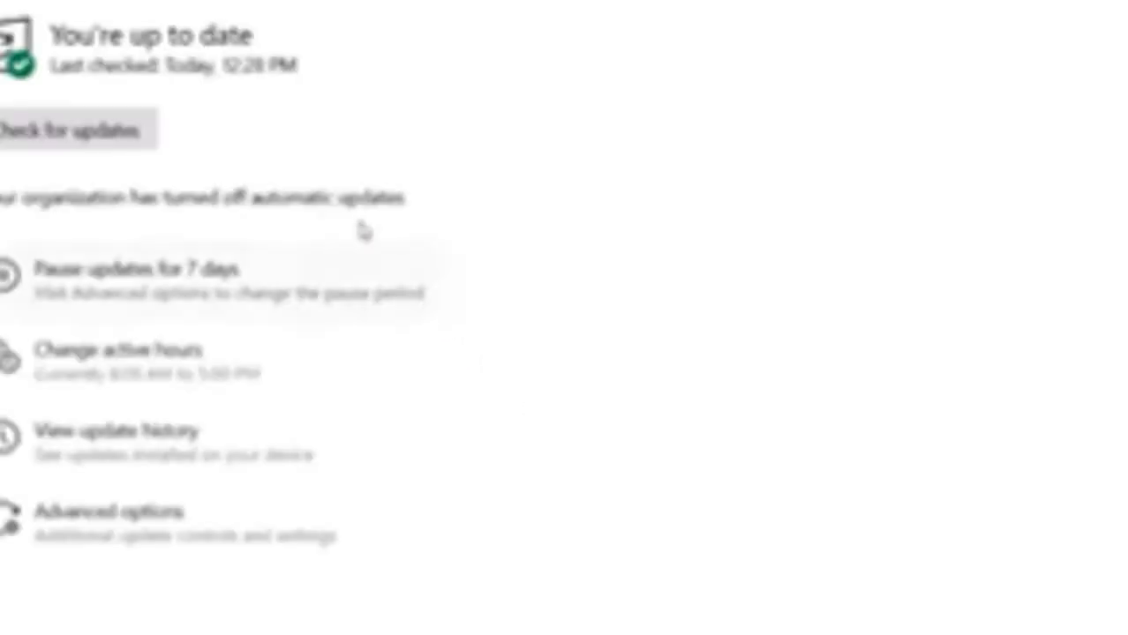